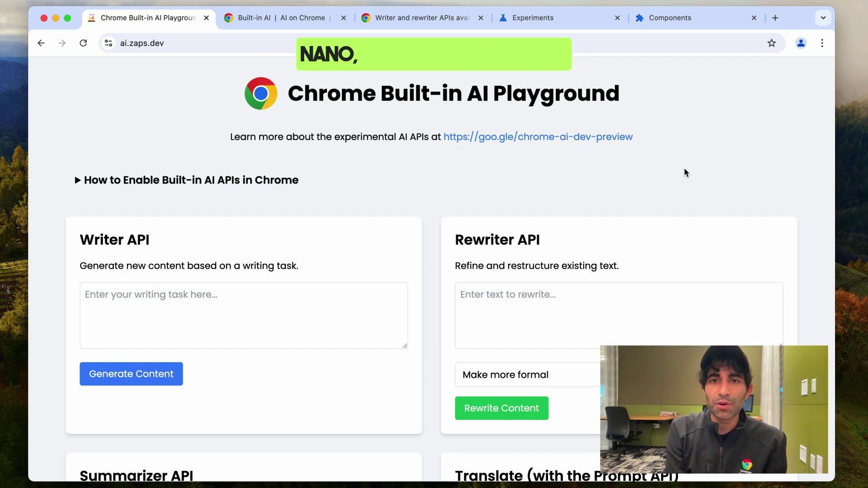
Step: Scroll down to the empty Direct Prompt API Chat card
{"action": "scroll", "coordinate": [685, 171], "scroll_direction": "down", "scroll_amount": 10}
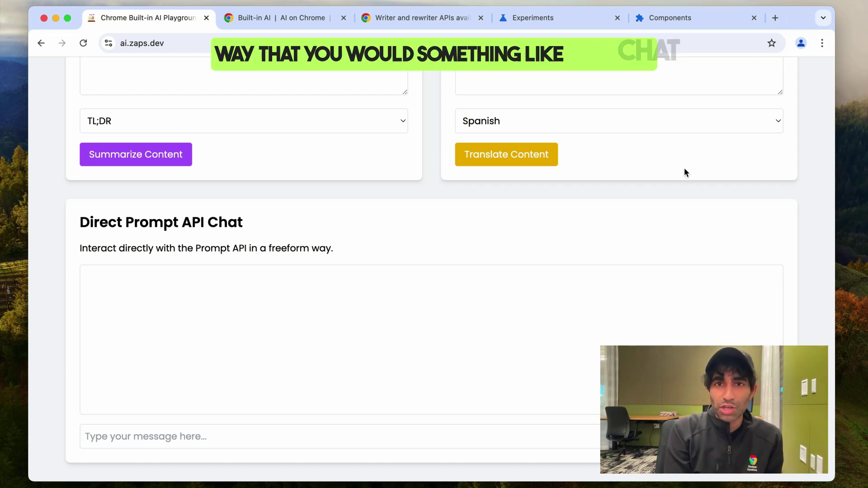
Step: Send the message 'Hello' to the chat model
{"action": "left_click", "coordinate": [215, 439]}
{"action": "type", "text": "H"}
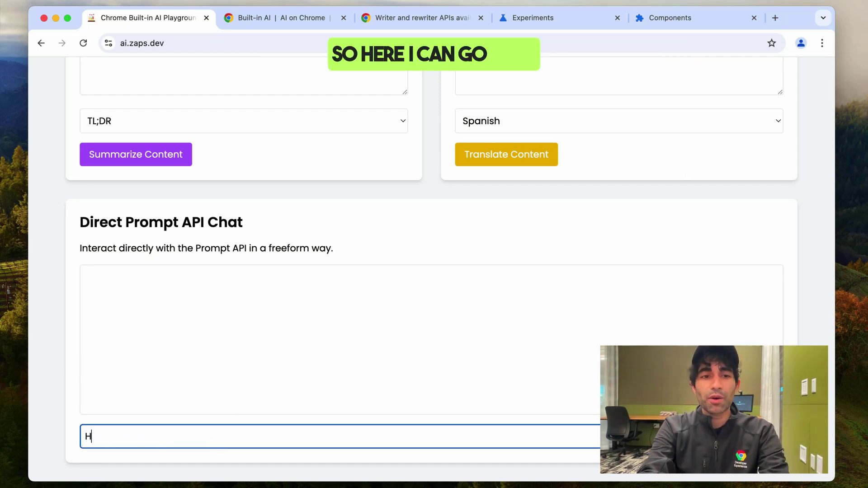
{"action": "type", "text": "ello"}
{"action": "key", "text": "Return"}
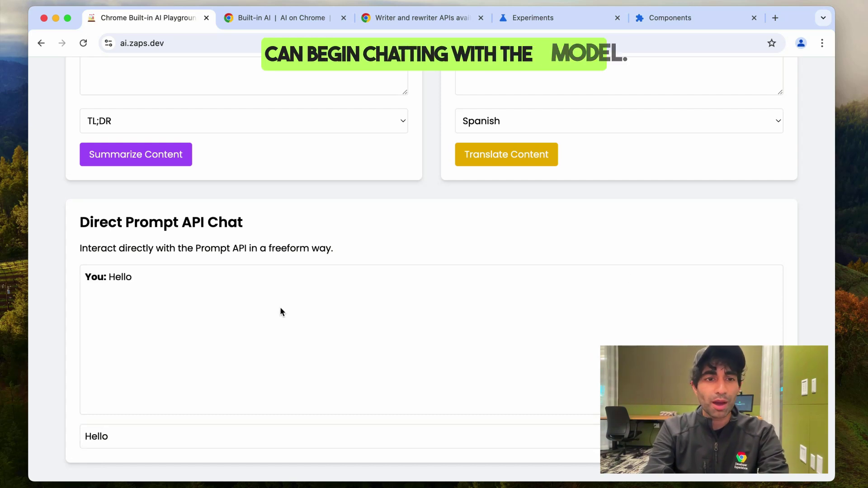
Step: Ask the chat model 'What's the capital of France?'
{"action": "left_click", "coordinate": [146, 441]}
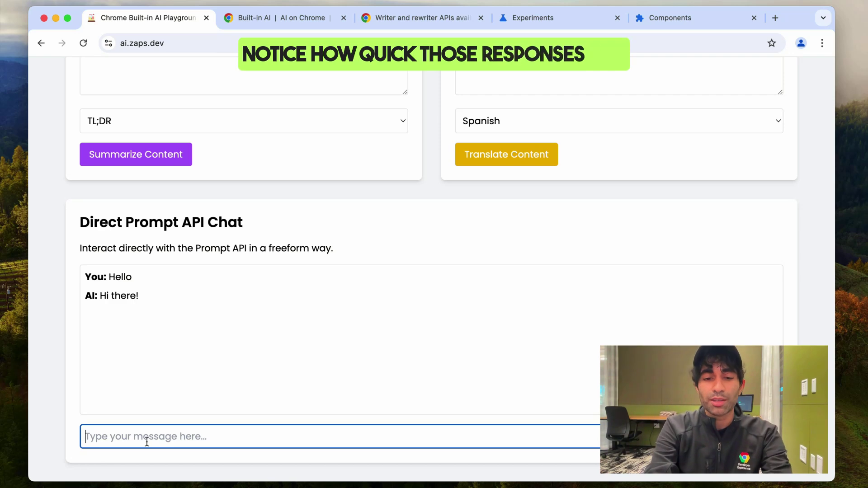
{"action": "type", "text": "What's"}
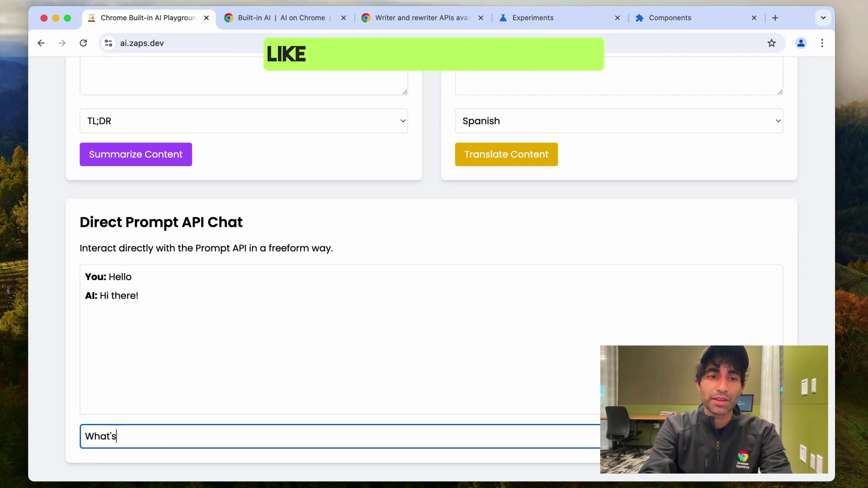
{"action": "type", "text": " the capital of R"}
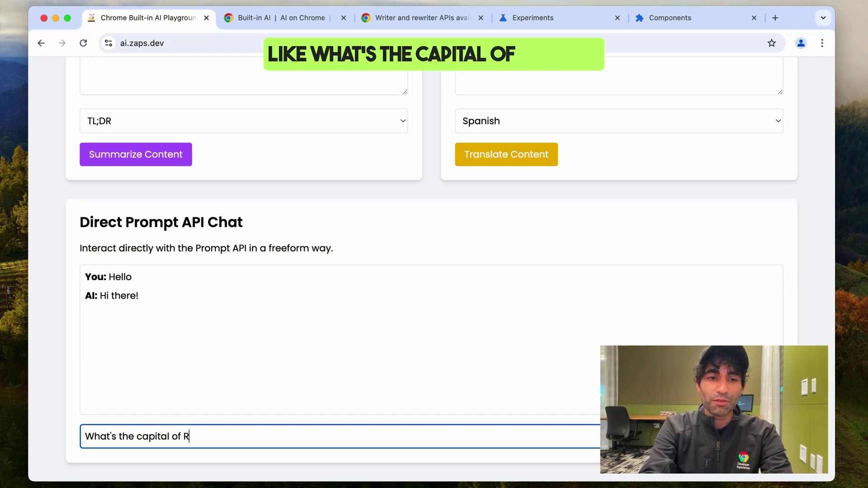
{"action": "key", "text": "BackSpace"}
{"action": "type", "text": "Franc"}
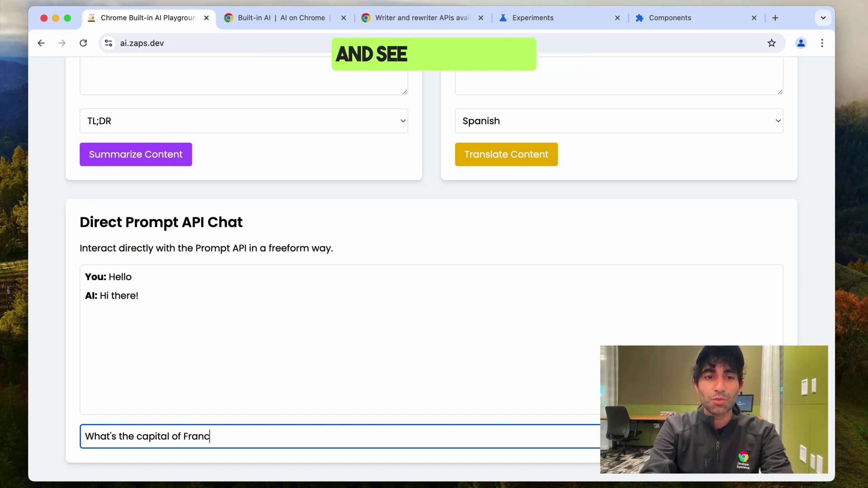
{"action": "key", "text": "Return"}
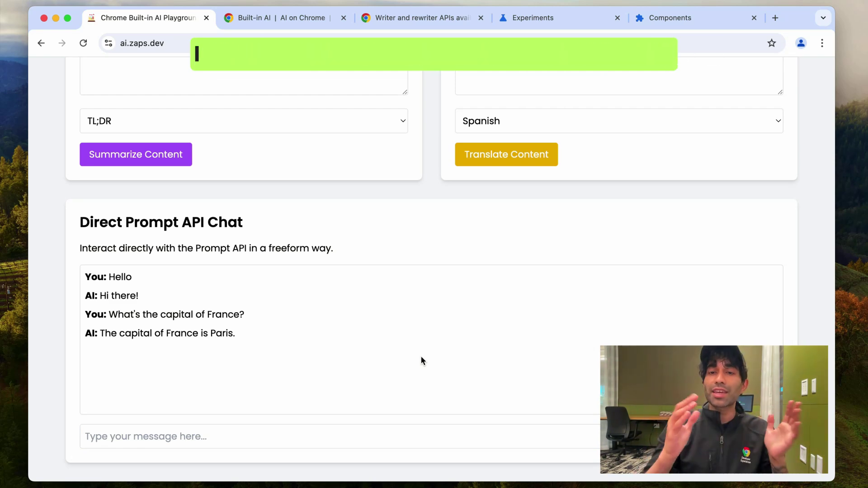
{"action": "scroll", "coordinate": [421, 359], "scroll_direction": "up", "scroll_amount": 10}
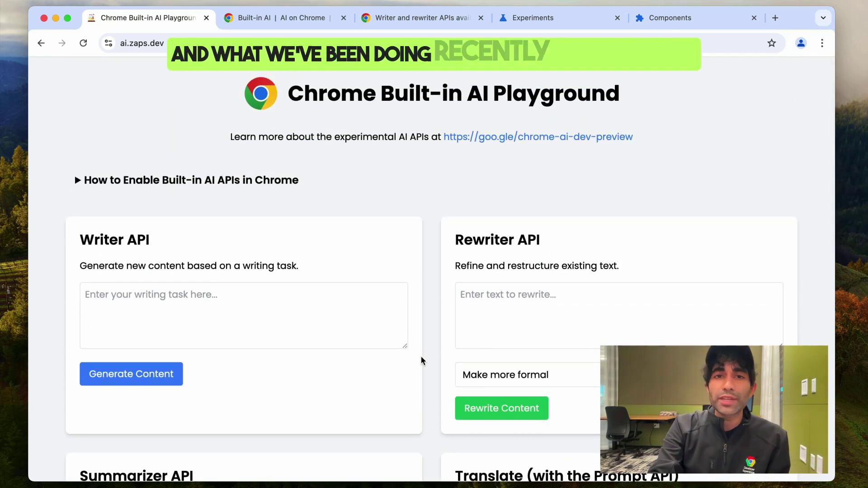
{"action": "left_click", "coordinate": [419, 23]}
{"action": "scroll", "coordinate": [551, 294], "scroll_direction": "down", "scroll_amount": 1}
{"action": "scroll", "coordinate": [551, 297], "scroll_direction": "down", "scroll_amount": 1}
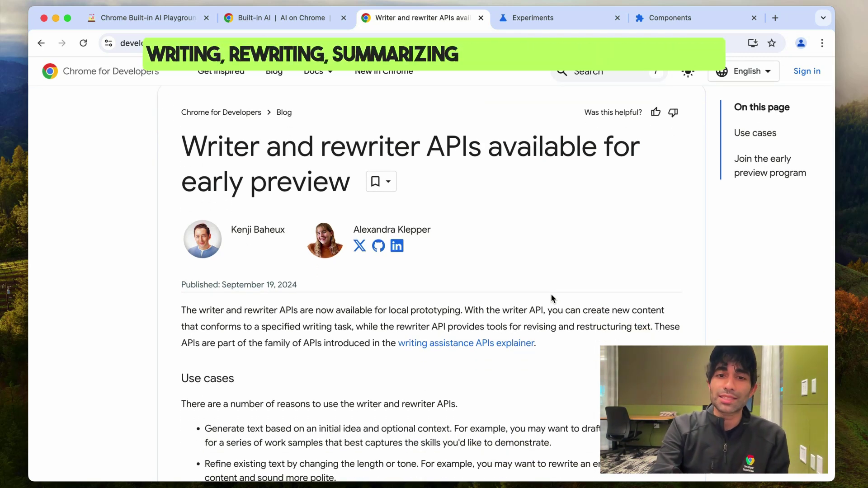
{"action": "left_click", "coordinate": [145, 17]}
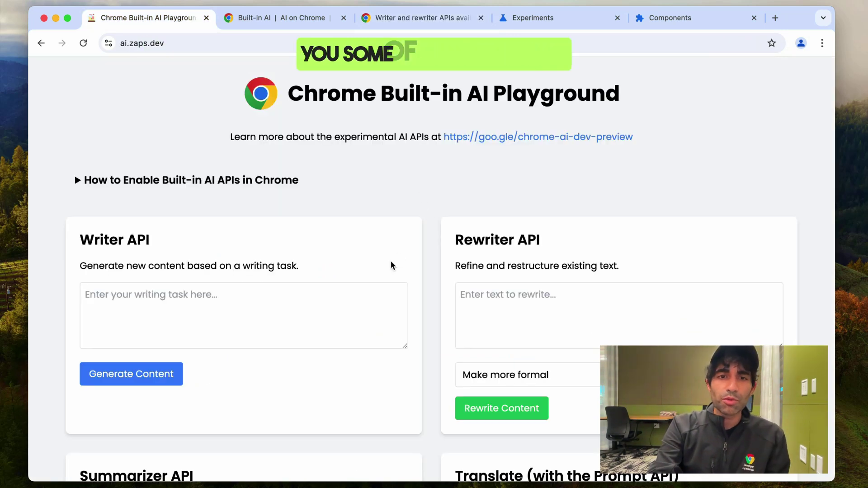
Step: Paste the Paris trip task into the Writer API, generate the post, and read it
{"action": "left_click", "coordinate": [257, 291]}
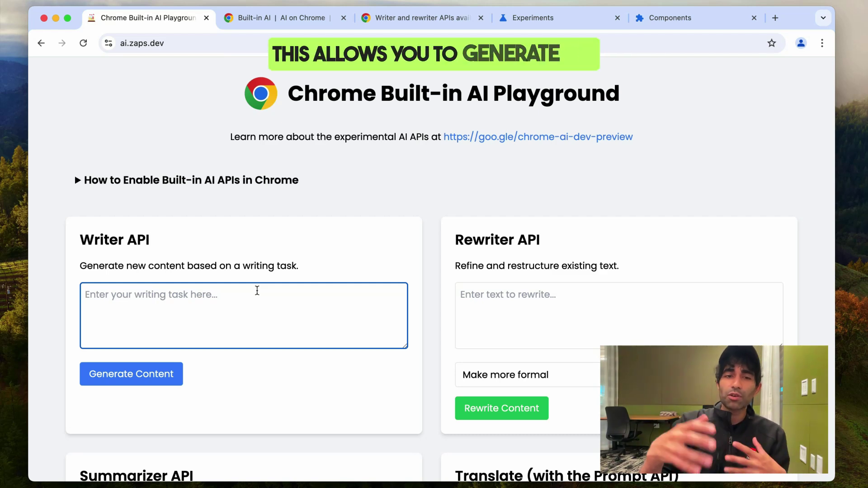
{"action": "type", "text": "Write me a post about my trip to Paris last week. I checked out some popular tourist destinations, I enjoyed local food and took lots of photos."}
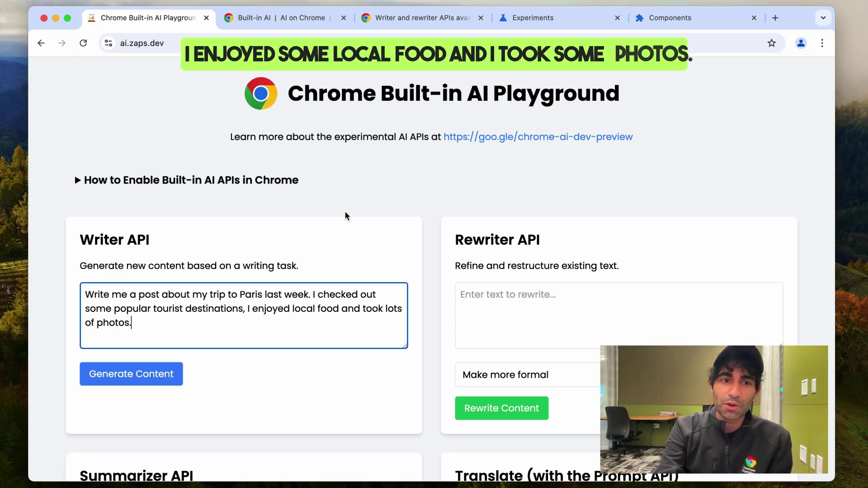
{"action": "left_click", "coordinate": [180, 383]}
{"action": "scroll", "coordinate": [412, 370], "scroll_direction": "down", "scroll_amount": 3}
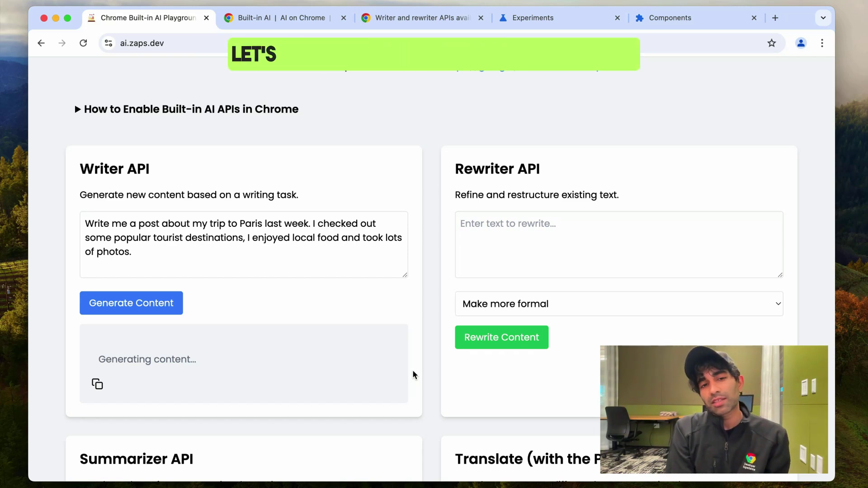
{"action": "scroll", "coordinate": [412, 374], "scroll_direction": "down", "scroll_amount": 8}
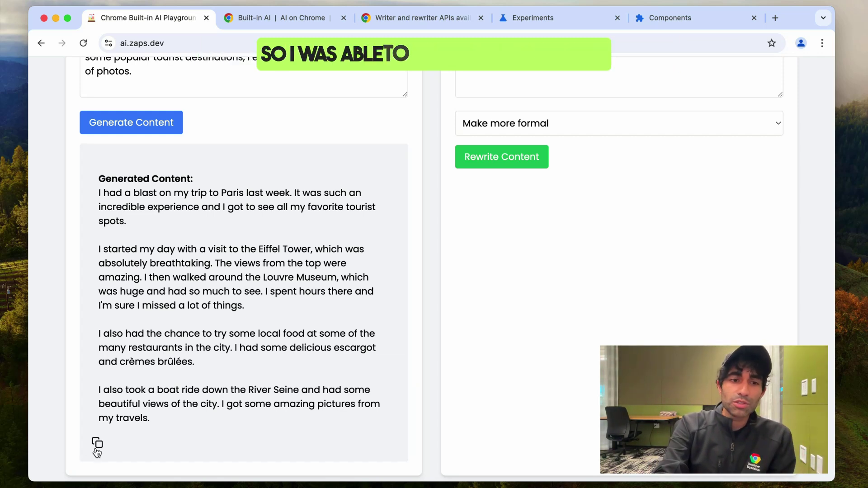
{"action": "scroll", "coordinate": [699, 294], "scroll_direction": "up", "scroll_amount": 6}
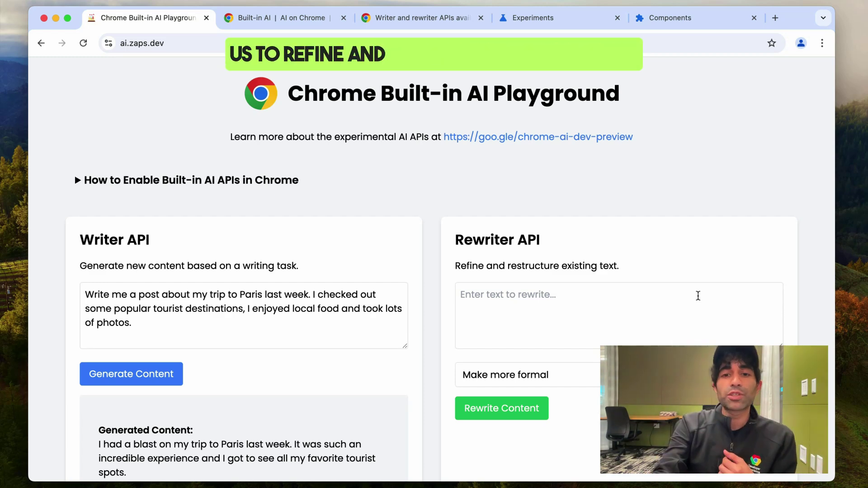
Step: Paste the generated Paris post into the Rewriter input without its 'Generated Content:' heading
{"action": "left_click", "coordinate": [648, 301]}
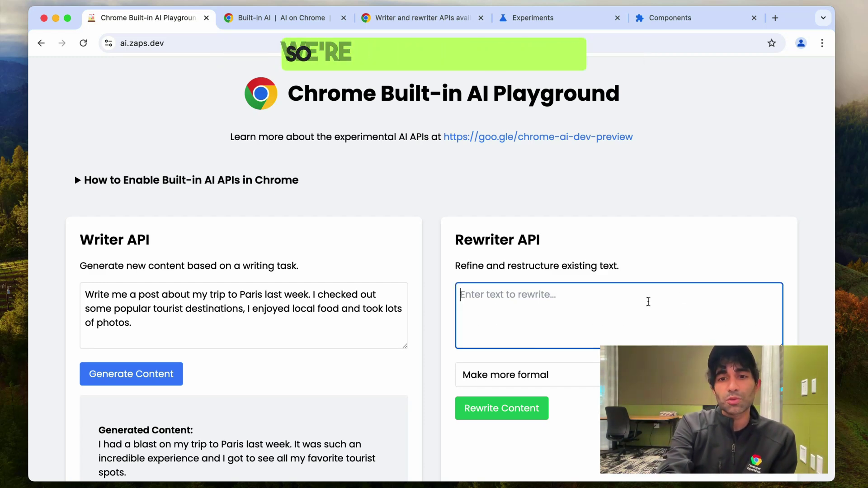
{"action": "key", "text": "super+v"}
{"action": "scroll", "coordinate": [704, 337], "scroll_direction": "up", "scroll_amount": 5}
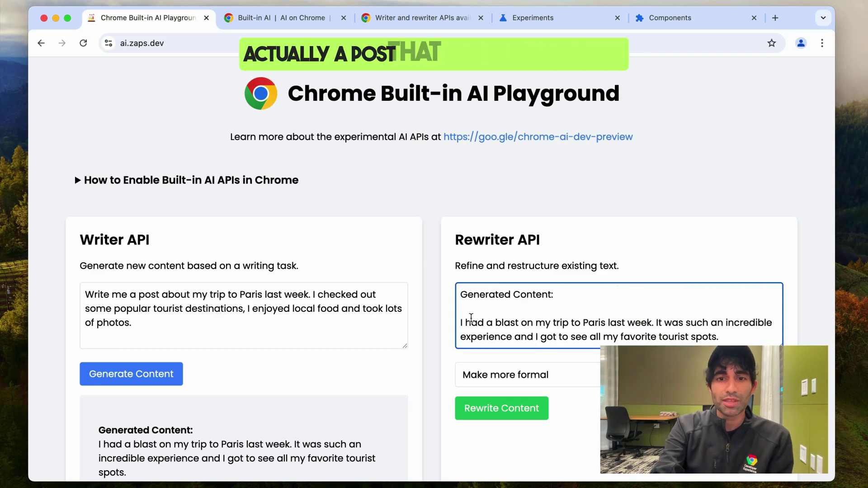
{"action": "key", "text": "shift+Up"}
{"action": "key", "text": "BackSpace"}
{"action": "key", "text": "Delete"}
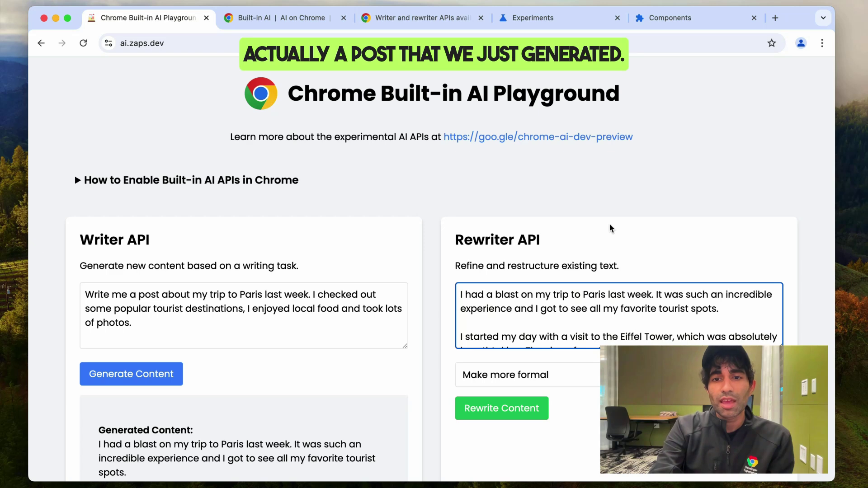
{"action": "scroll", "coordinate": [636, 248], "scroll_direction": "down", "scroll_amount": 3}
{"action": "left_click", "coordinate": [593, 237]}
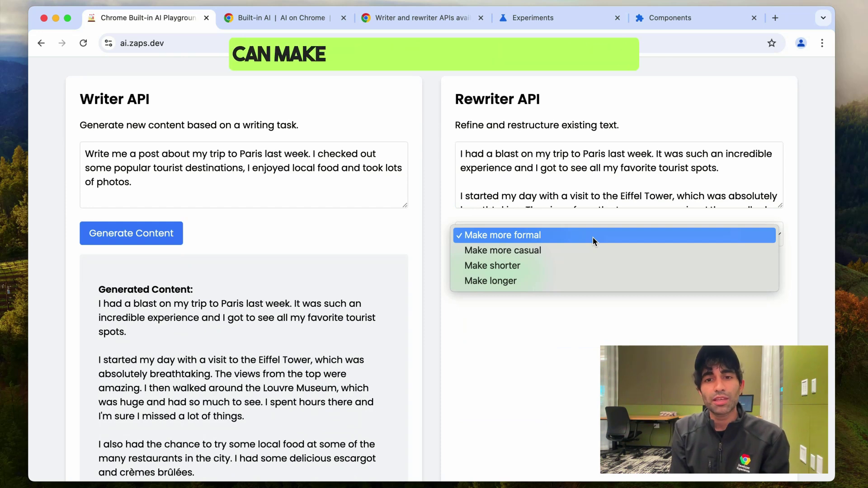
Step: Rewrite the Paris post with 'Make more casual' and read the Rewritten Content
{"action": "left_click", "coordinate": [565, 251]}
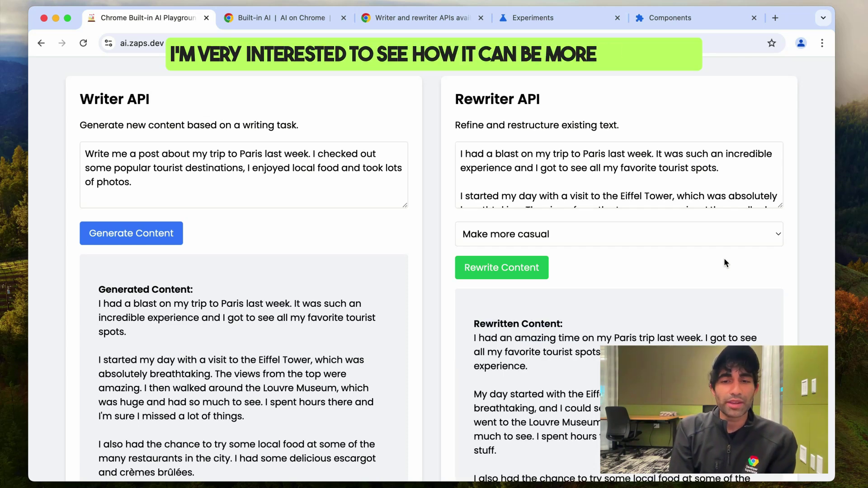
{"action": "scroll", "coordinate": [724, 260], "scroll_direction": "down", "scroll_amount": 3}
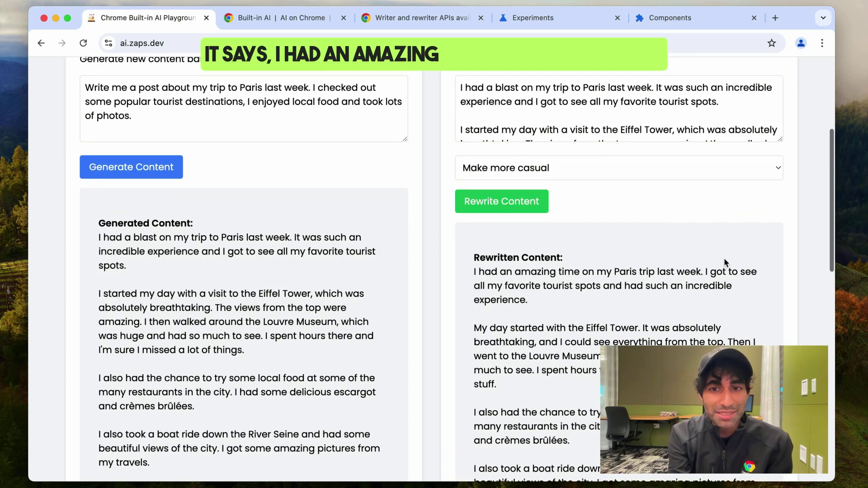
{"action": "scroll", "coordinate": [723, 258], "scroll_direction": "down", "scroll_amount": 3}
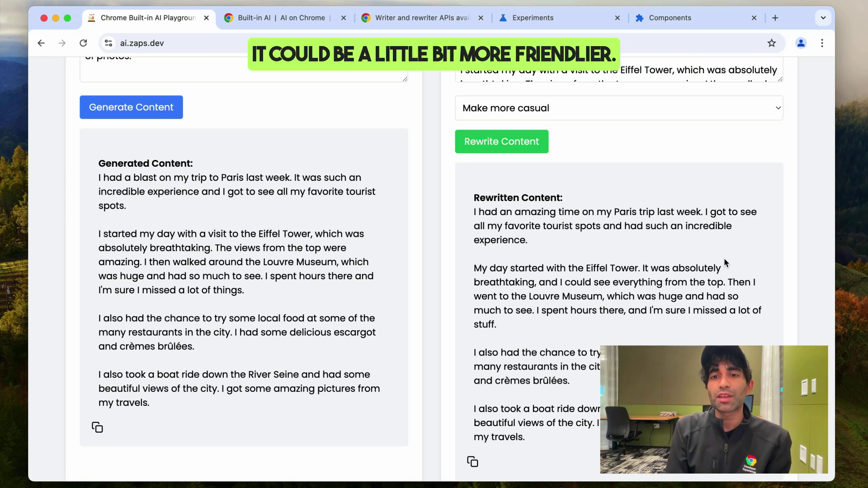
{"action": "left_click", "coordinate": [560, 105]}
Step: Rewrite the Paris post with 'Make shorter' into a three-sentence version
{"action": "left_click", "coordinate": [560, 124]}
{"action": "left_click", "coordinate": [524, 143]}
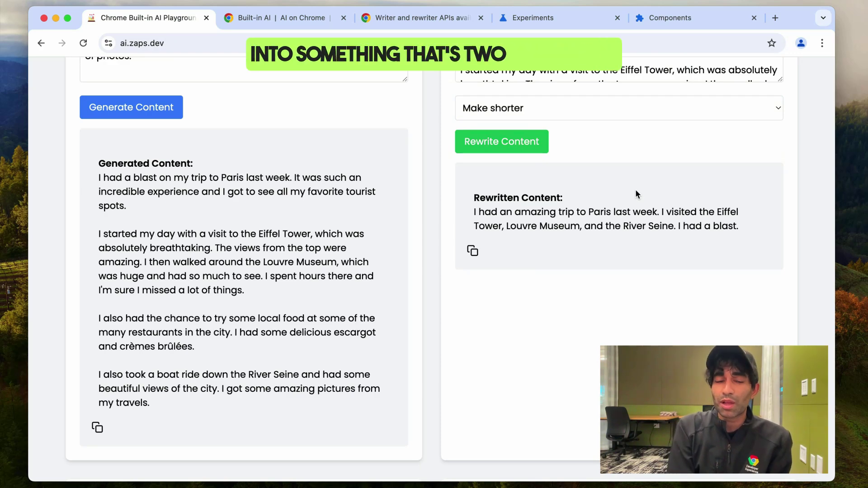
{"action": "scroll", "coordinate": [636, 192], "scroll_direction": "down", "scroll_amount": 8}
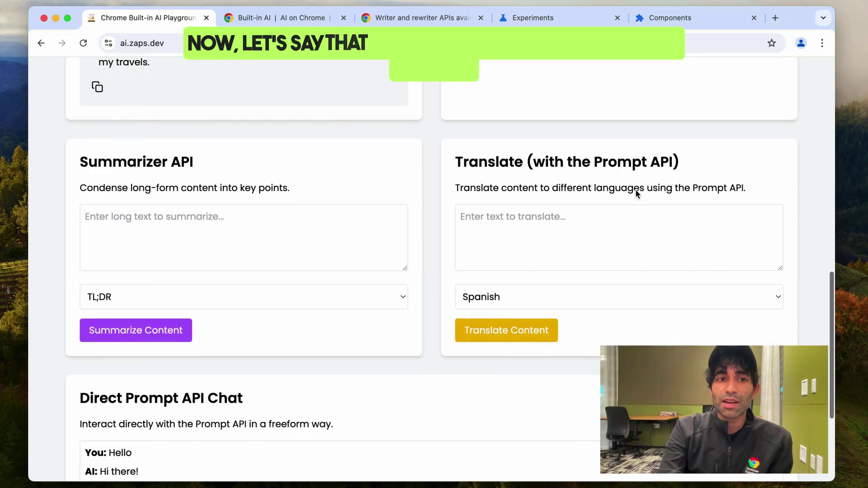
Step: Paste the Paris post into the Summarizer input and delete its 'Generated Content:' header
{"action": "left_click", "coordinate": [320, 242]}
{"action": "key", "text": "super+v"}
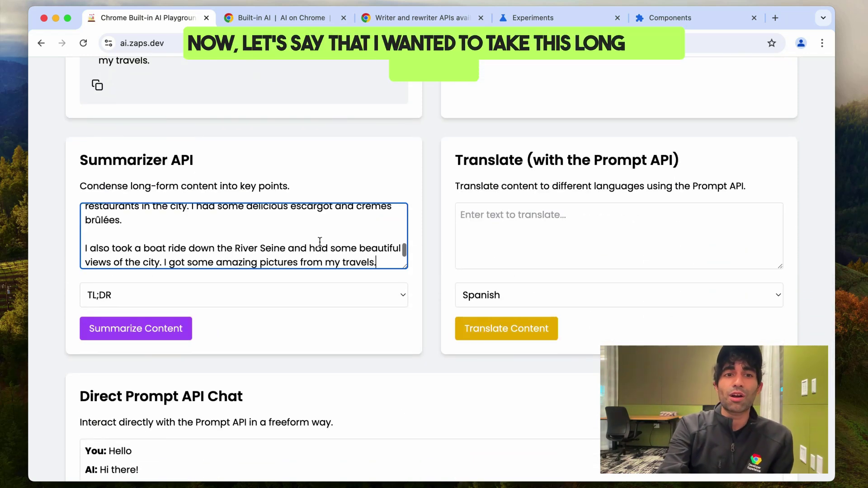
{"action": "scroll", "coordinate": [319, 242], "scroll_direction": "up", "scroll_amount": 4}
{"action": "scroll", "coordinate": [320, 242], "scroll_direction": "down", "scroll_amount": 4}
{"action": "scroll", "coordinate": [319, 242], "scroll_direction": "up", "scroll_amount": 5}
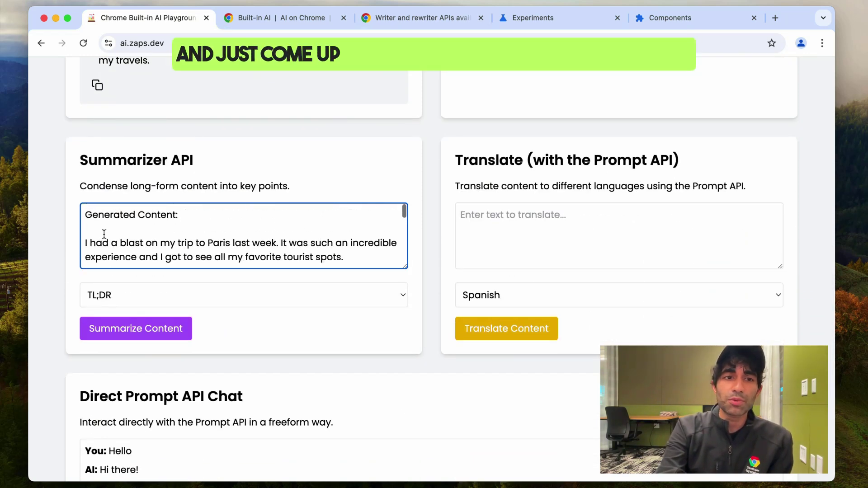
{"action": "left_click_drag", "start_coordinate": [180, 214], "coordinate": [68, 188]}
{"action": "key", "text": "BackSpace"}
{"action": "key", "text": "BackSpace"}
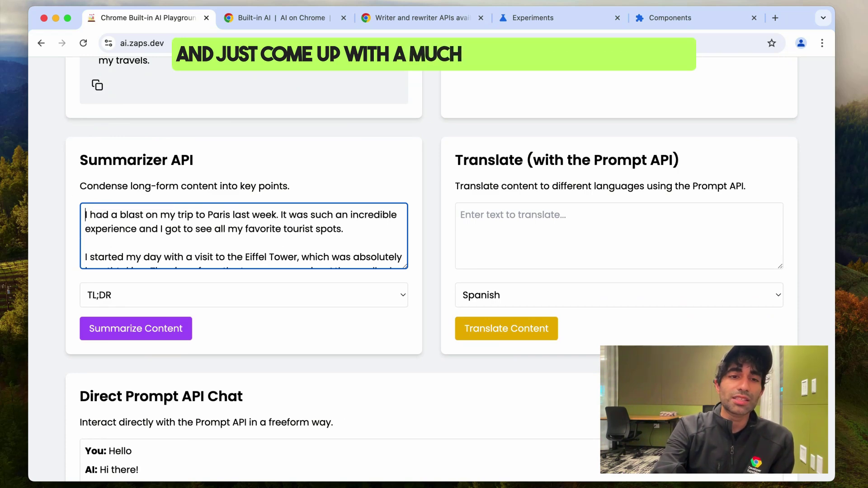
Step: Generate a TL;DR summary of the Paris post
{"action": "left_click", "coordinate": [253, 300]}
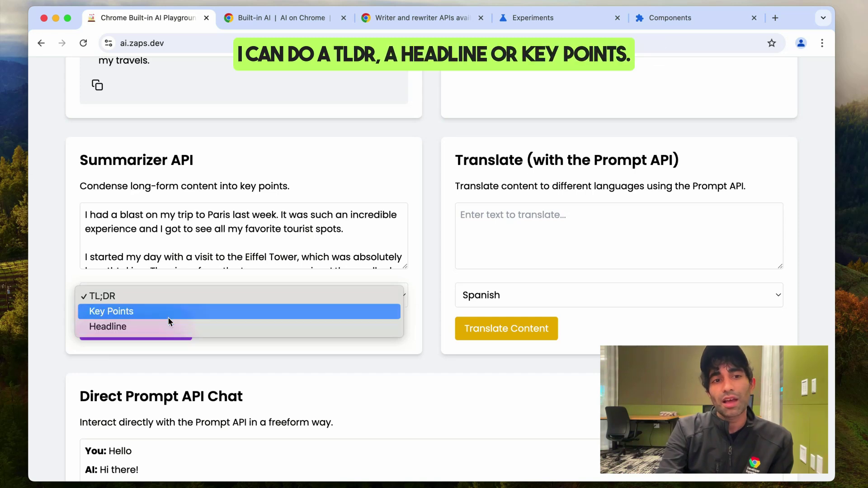
{"action": "left_click", "coordinate": [104, 296]}
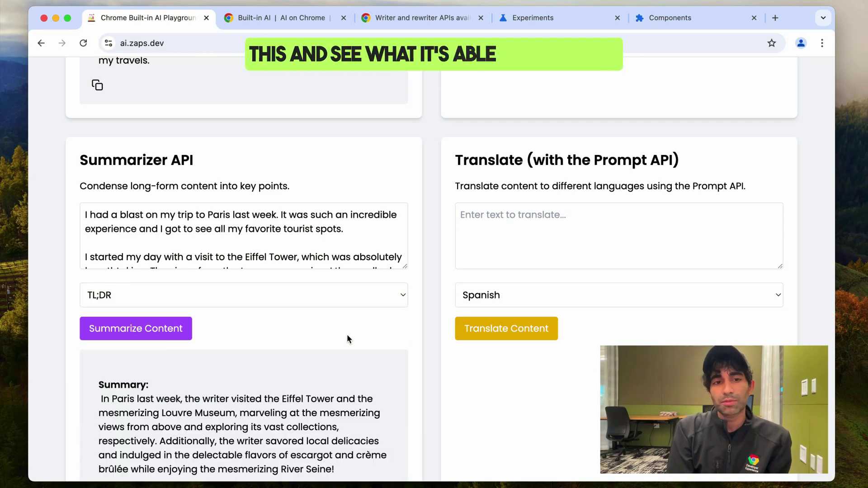
{"action": "scroll", "coordinate": [347, 335], "scroll_direction": "down", "scroll_amount": 2}
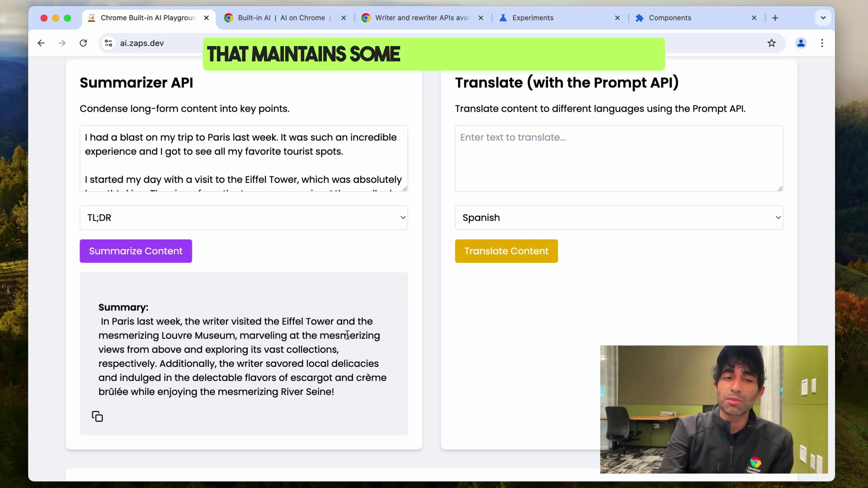
Step: Switch the summary type to Key Points and regenerate a five-bullet summary
{"action": "left_click", "coordinate": [247, 219]}
{"action": "left_click", "coordinate": [236, 232]}
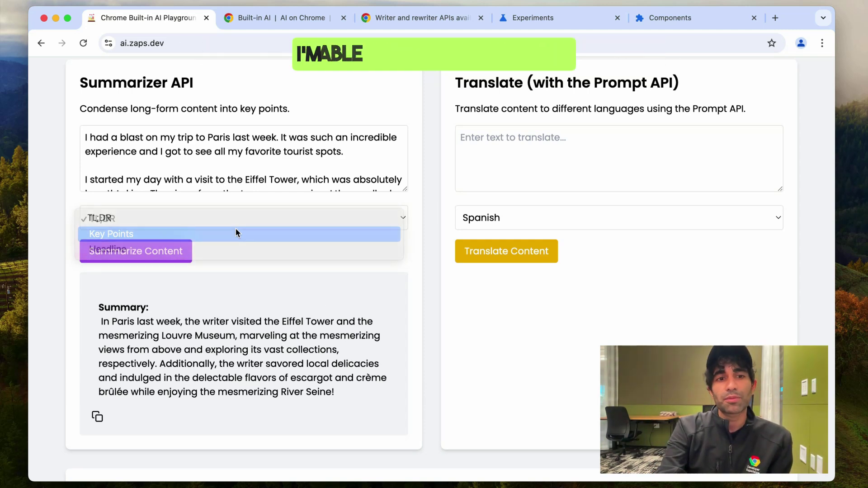
{"action": "left_click", "coordinate": [180, 254]}
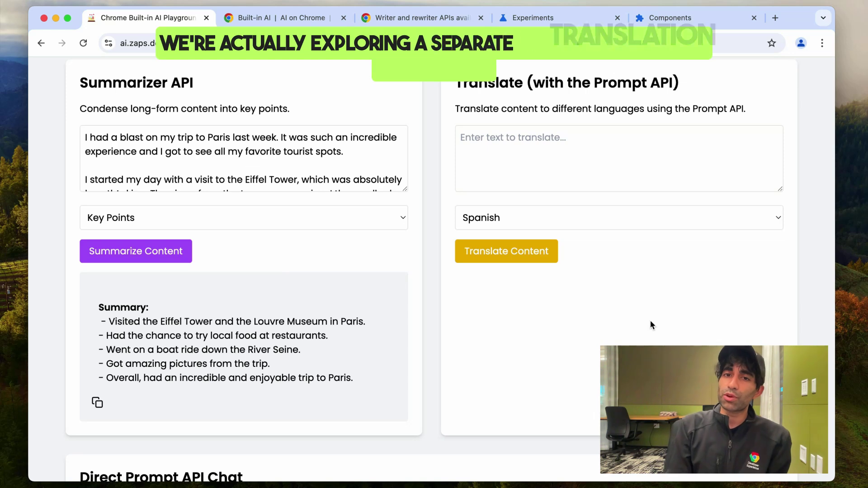
Step: Paste the Paris post into the Translate input and remove its 'Generated Content:' header
{"action": "left_click", "coordinate": [598, 174]}
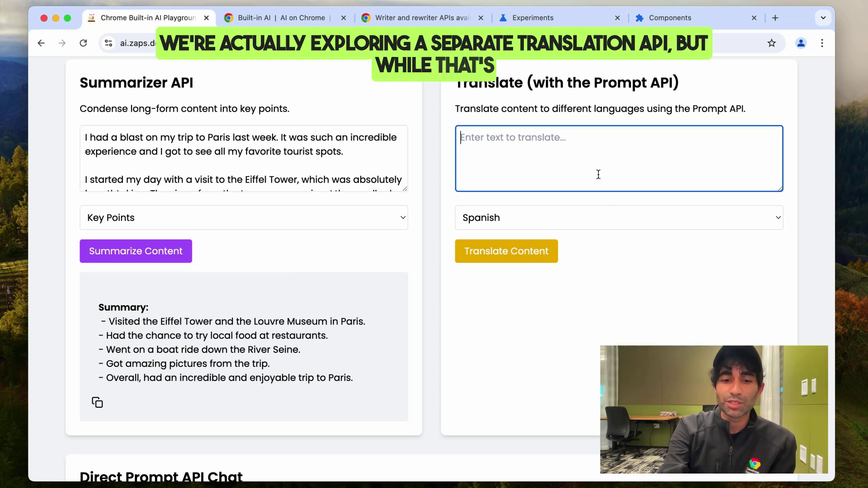
{"action": "key", "text": "super+v"}
{"action": "scroll", "coordinate": [598, 175], "scroll_direction": "up", "scroll_amount": 5}
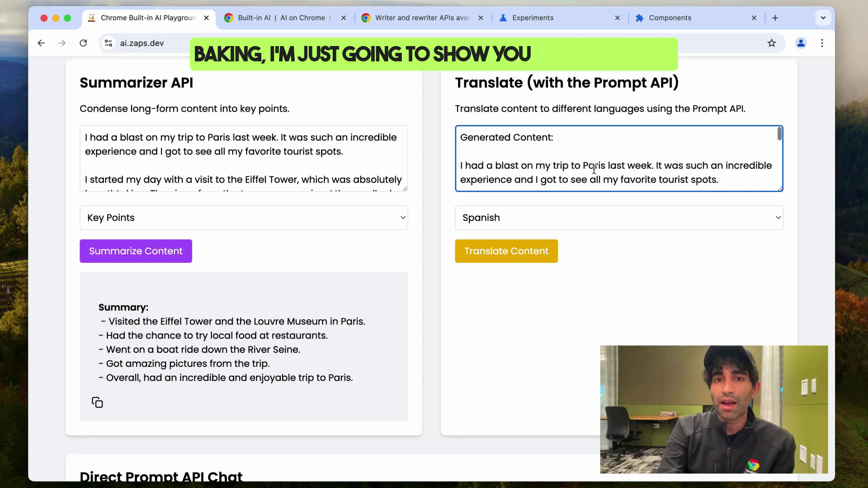
{"action": "left_click", "coordinate": [461, 166]}
{"action": "left_click_drag", "start_coordinate": [461, 165], "coordinate": [458, 138]}
{"action": "key", "text": "BackSpace"}
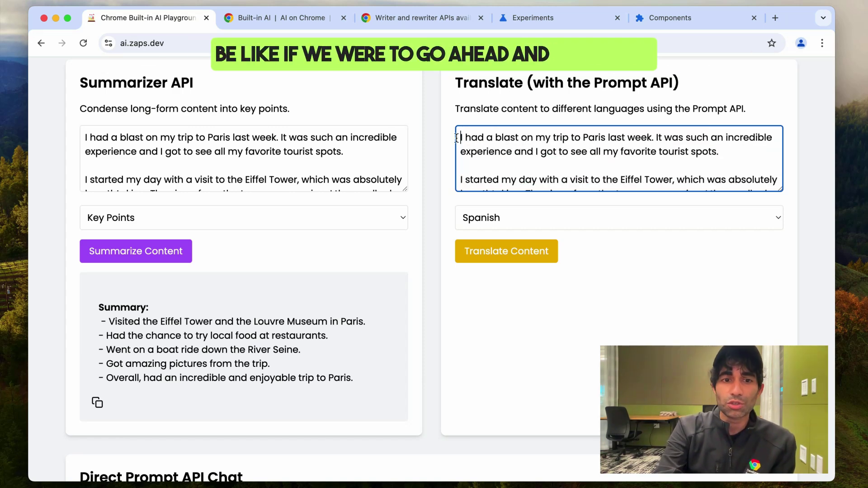
Step: Replace the Translate text with the key-point summary, removing its 'Summary:' heading
{"action": "left_click", "coordinate": [91, 403]}
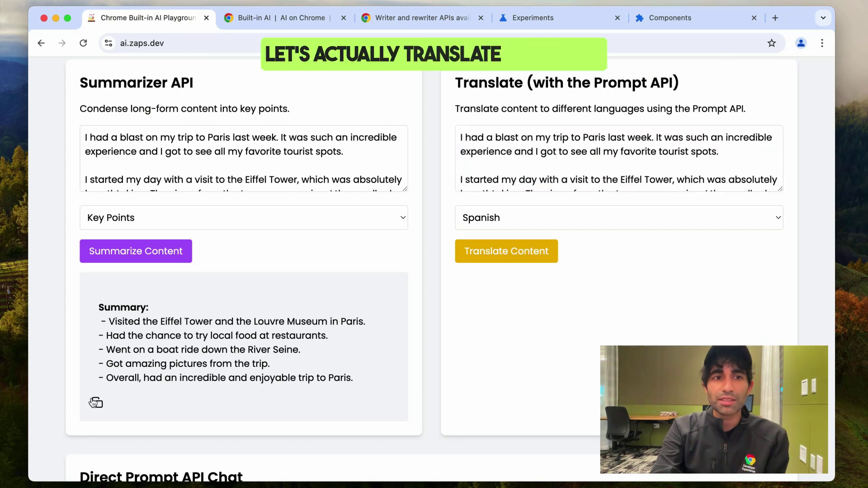
{"action": "left_click", "coordinate": [572, 155]}
{"action": "key", "text": "super+a"}
{"action": "type", "text": "Summary:   - Visited the Eiffel Tower and the Louvre Museum in Paris. - Had the chance to try local food at restaurants. - Went on a boat ride down the River Seine. - Got amazing pictures from the trip. - Overall, had an incredible and enjoyable trip to Paris."}
{"action": "scroll", "coordinate": [542, 163], "scroll_direction": "up", "scroll_amount": 5}
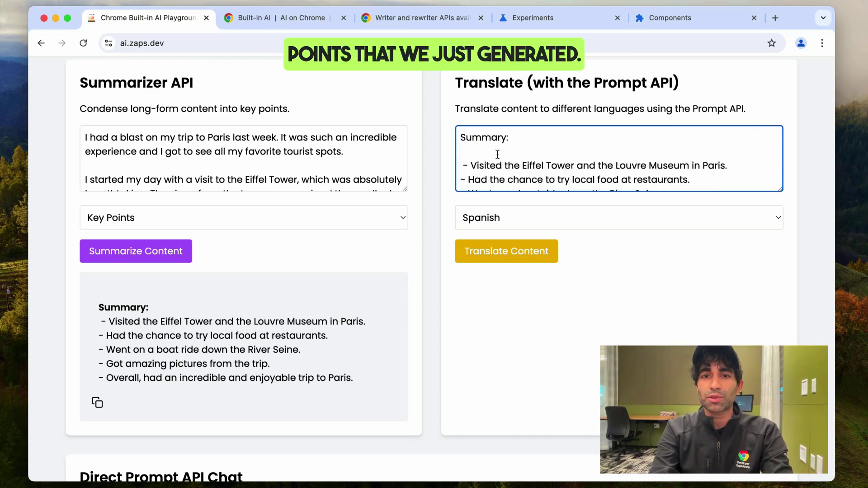
{"action": "left_click_drag", "start_coordinate": [497, 155], "coordinate": [438, 112]}
{"action": "key", "text": "BackSpace"}
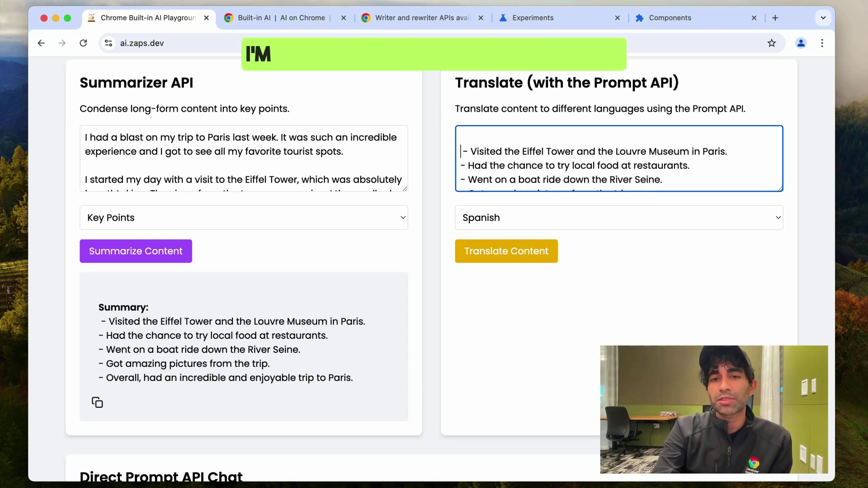
{"action": "key", "text": "BackSpace"}
Step: Translate the key-point bullets into French
{"action": "left_click", "coordinate": [604, 218]}
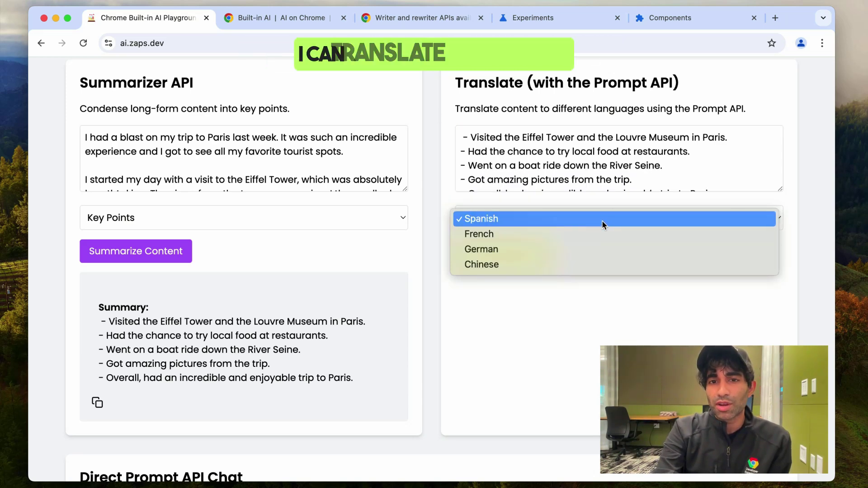
{"action": "left_click", "coordinate": [606, 233]}
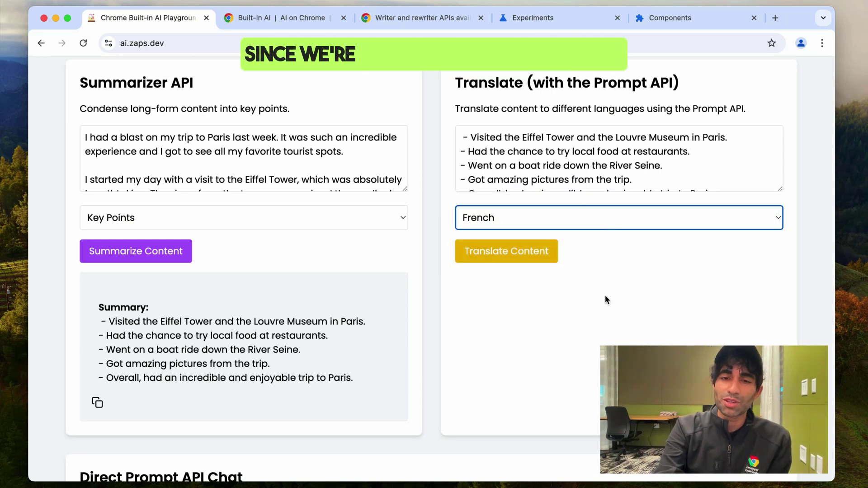
{"action": "left_click", "coordinate": [543, 254]}
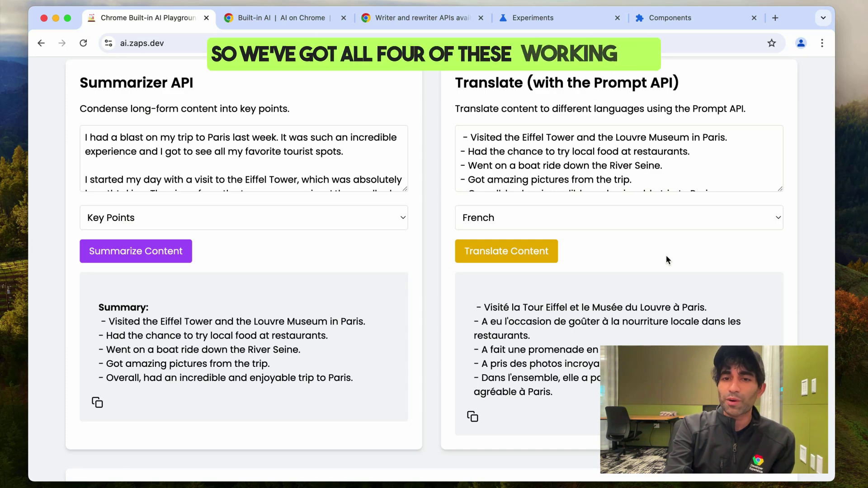
{"action": "scroll", "coordinate": [666, 255], "scroll_direction": "down", "scroll_amount": 5}
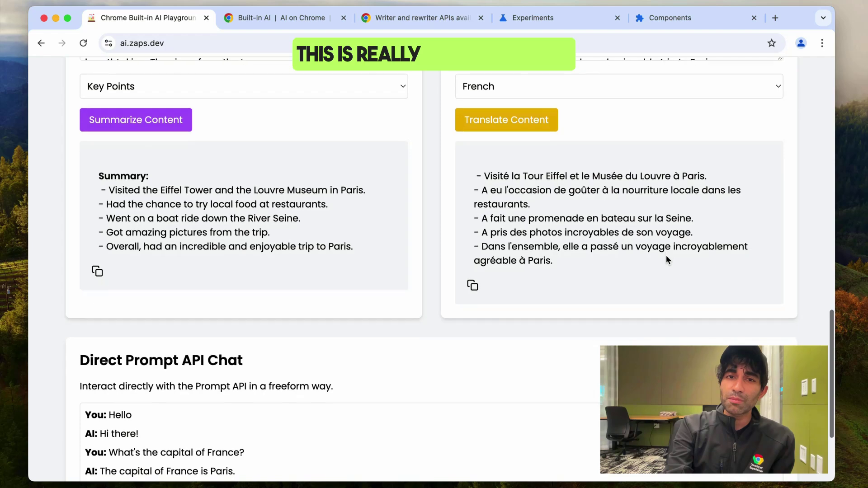
{"action": "scroll", "coordinate": [666, 255], "scroll_direction": "down", "scroll_amount": 2}
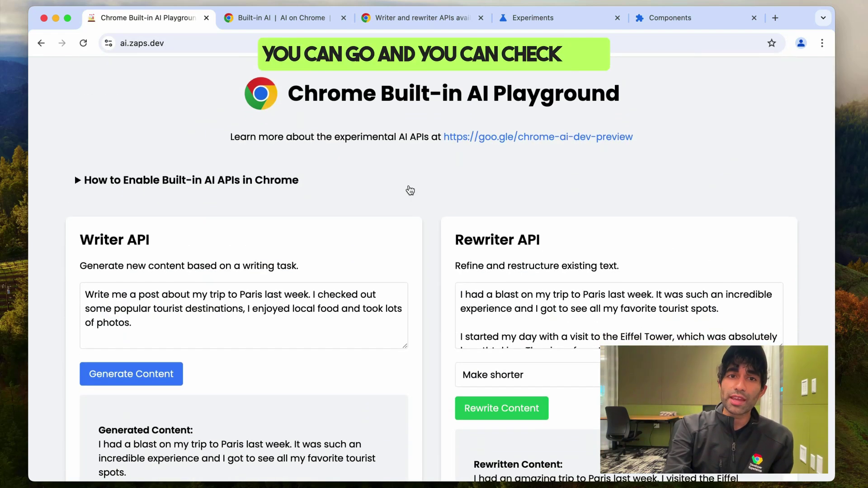
{"action": "left_click", "coordinate": [315, 26]}
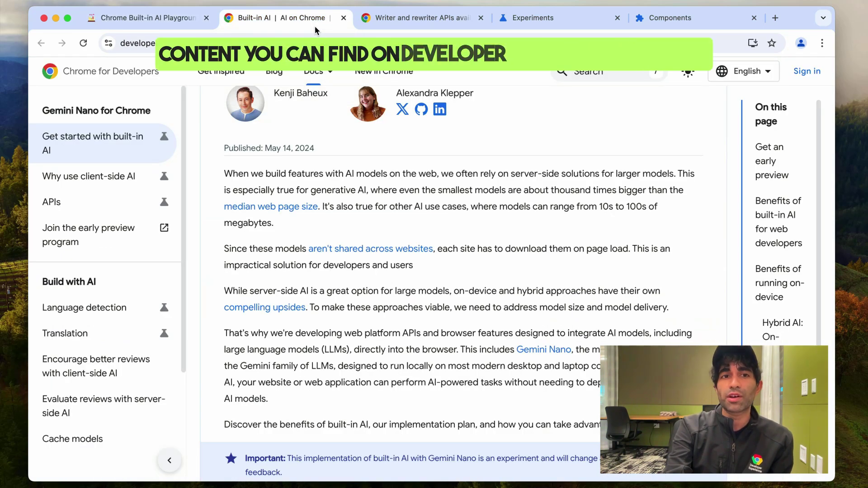
{"action": "left_click", "coordinate": [541, 20]}
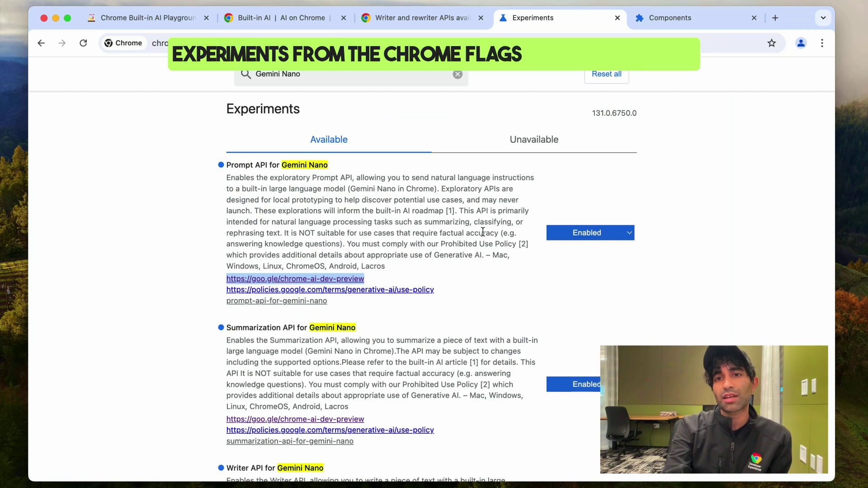
{"action": "left_click", "coordinate": [651, 20]}
{"action": "left_click", "coordinate": [569, 23]}
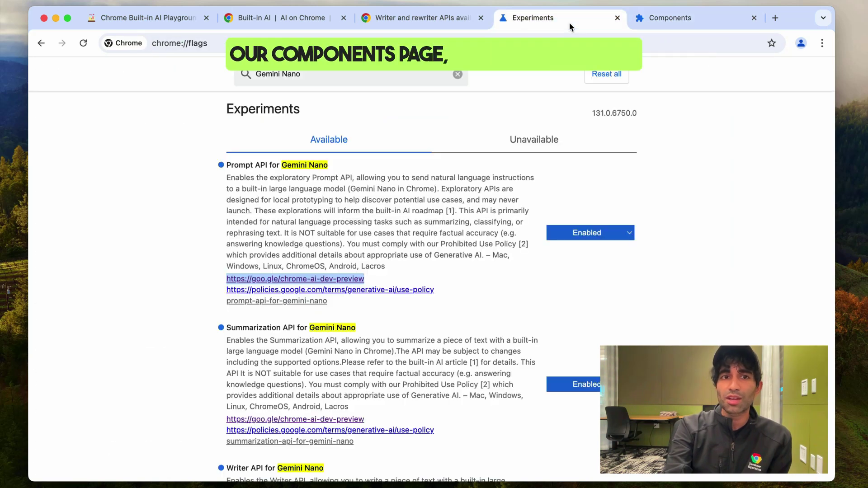
{"action": "left_click", "coordinate": [123, 17]}
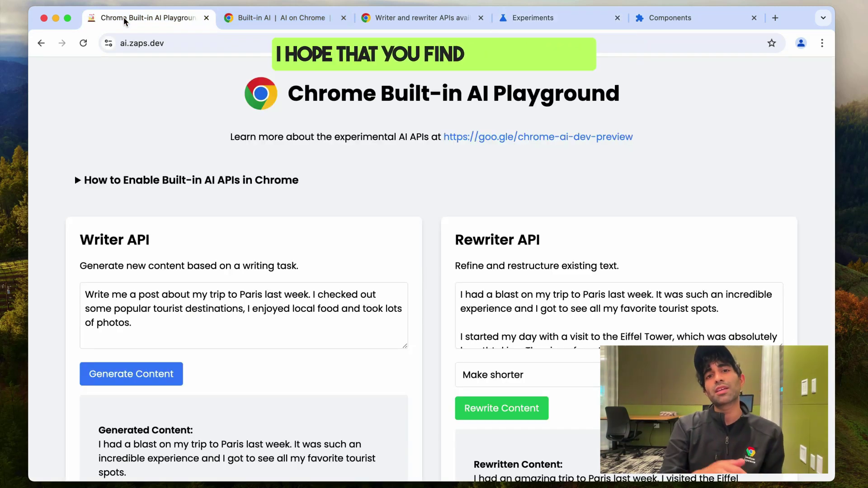